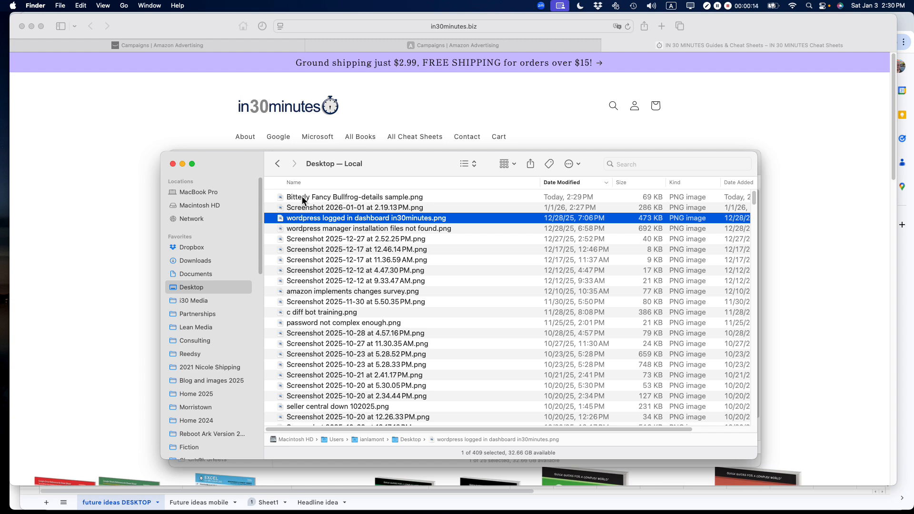
Step: Open "Bitterly Fancy Bullfrog-details sample.png" in Preview and show the Markup Toolbar
left_click(302, 197)
right_click(302, 197)
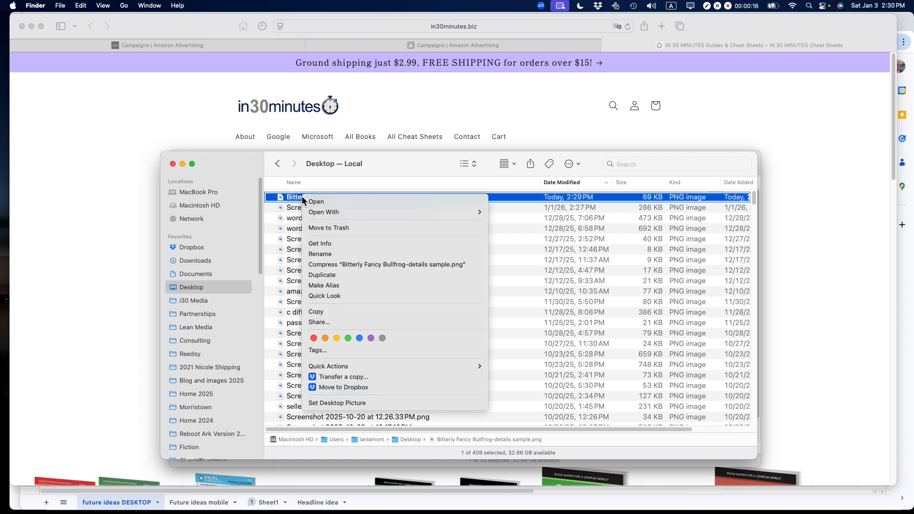
mouse_move(333, 213)
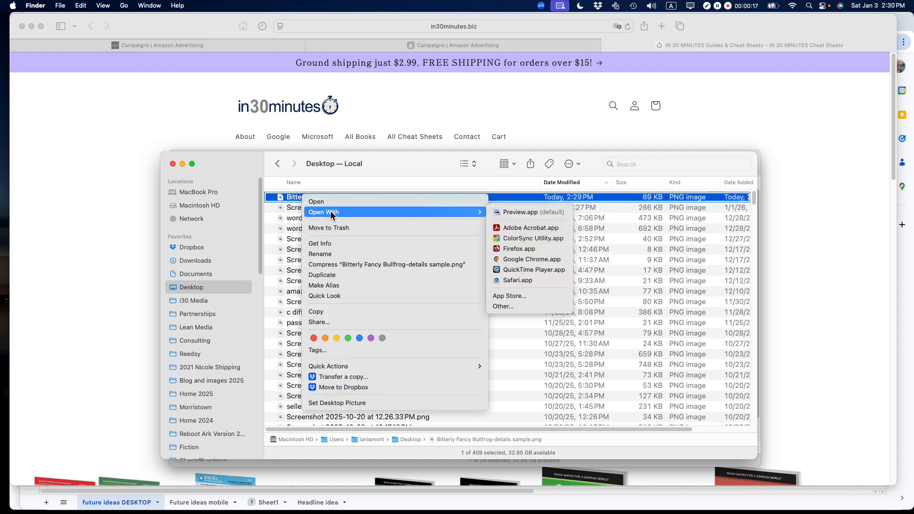
left_click(525, 217)
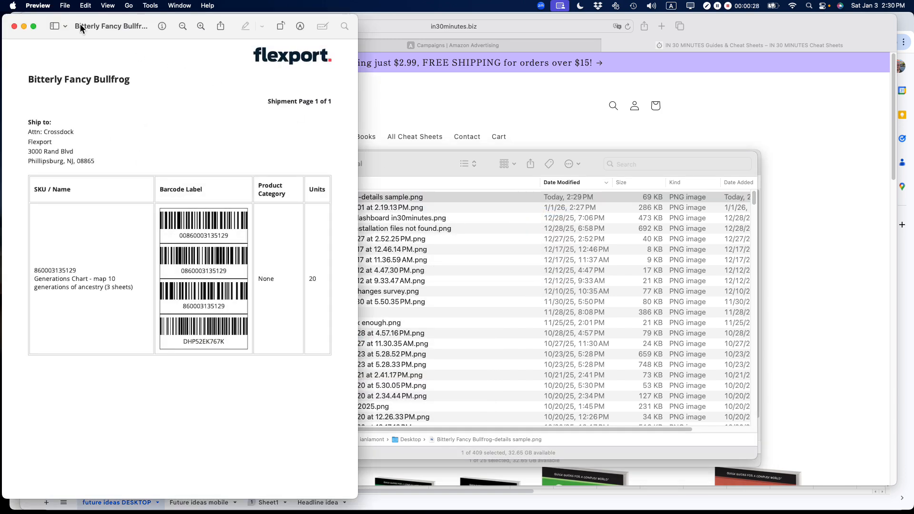
left_click_drag(69, 19, 354, 36)
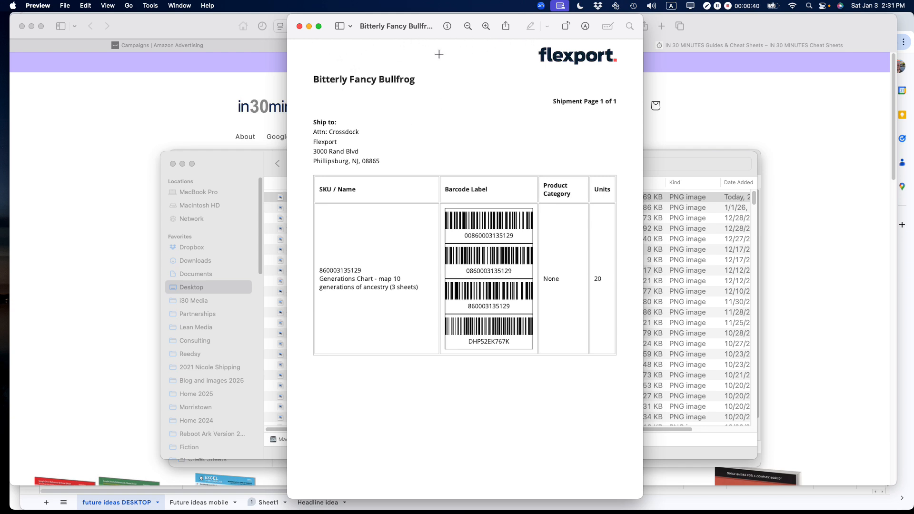
left_click(107, 6)
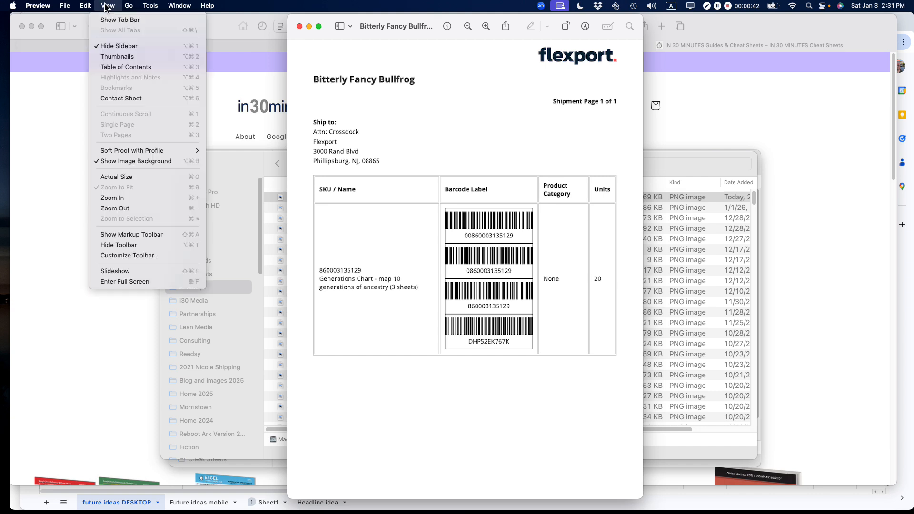
left_click(137, 234)
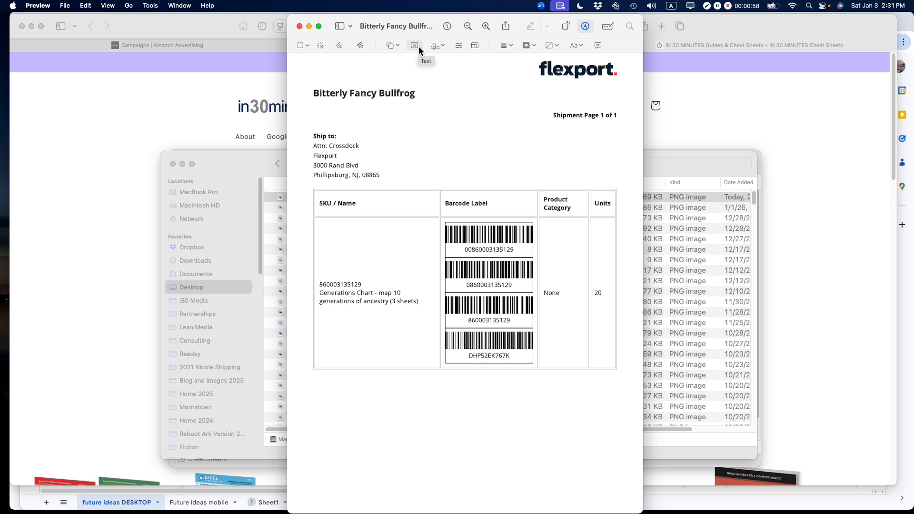
left_click(151, 5)
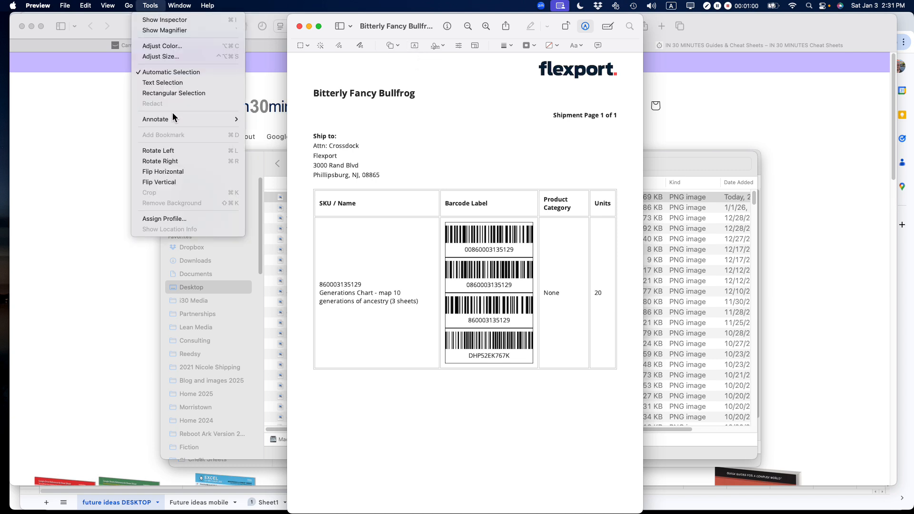
mouse_move(173, 120)
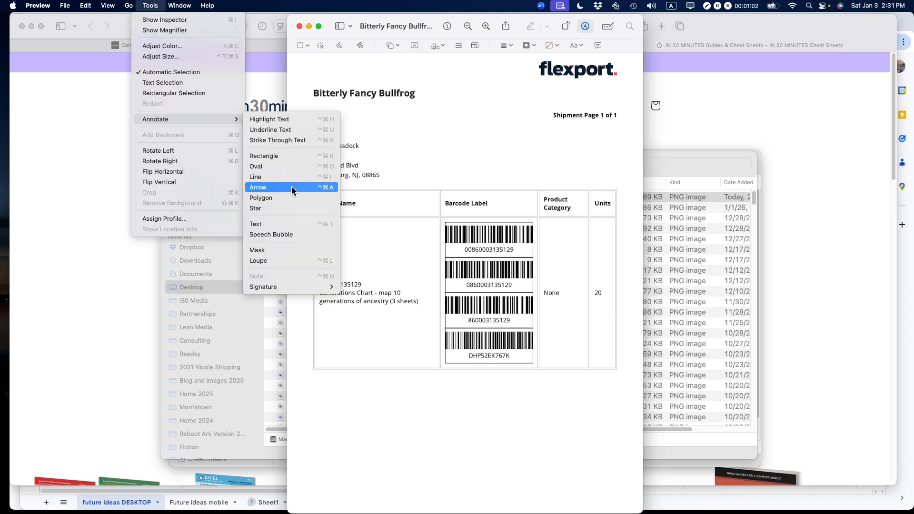
left_click(440, 118)
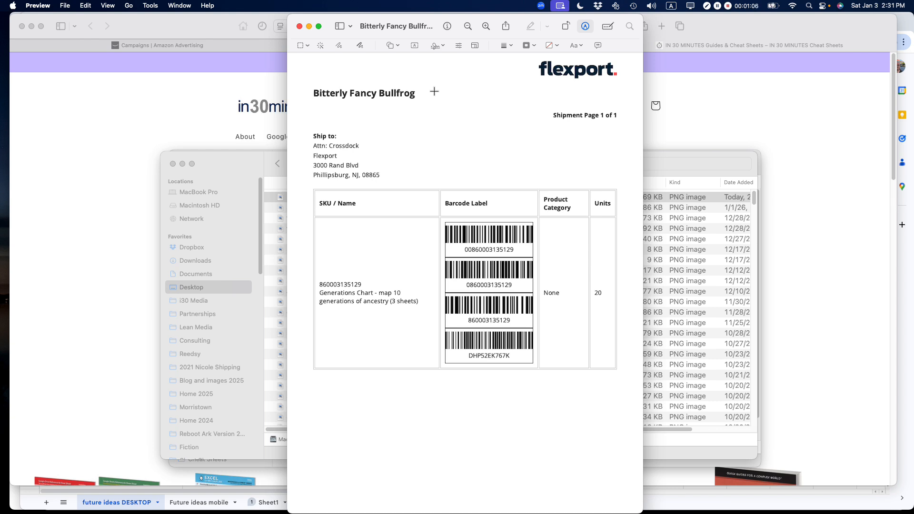
Step: Widen the image window on both sides and place a new text box just above the Ship to block
left_click_drag(287, 77, 83, 82)
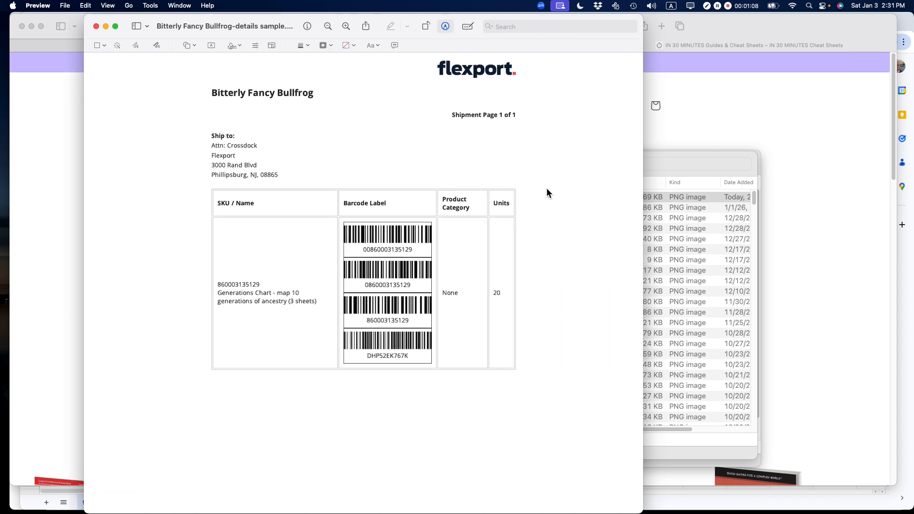
left_click_drag(643, 210, 841, 205)
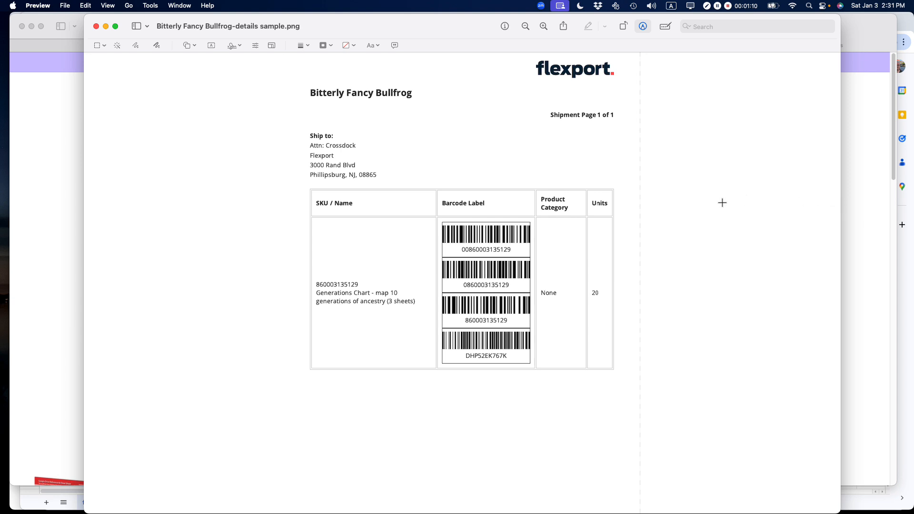
key("super+a")
left_click(215, 46)
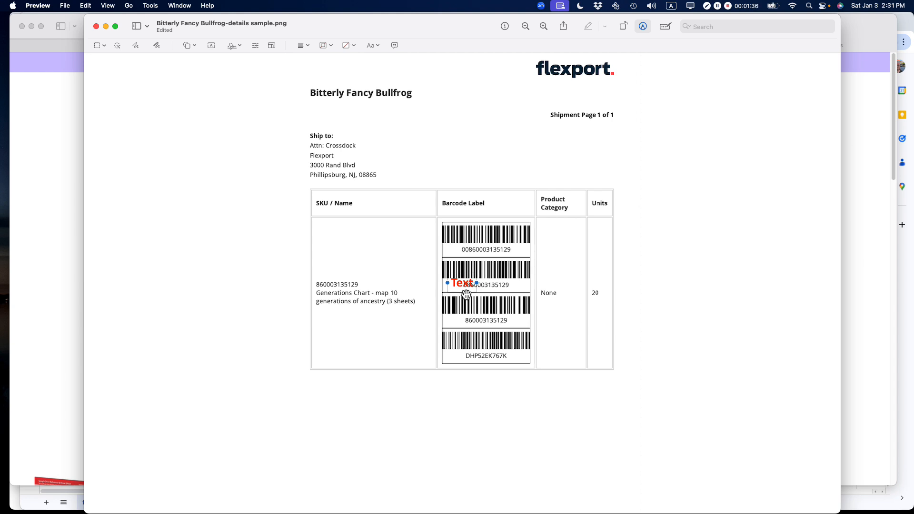
mouse_move(465, 292)
left_mouse_down()
mouse_move(444, 158)
mouse_move(398, 139)
left_mouse_up()
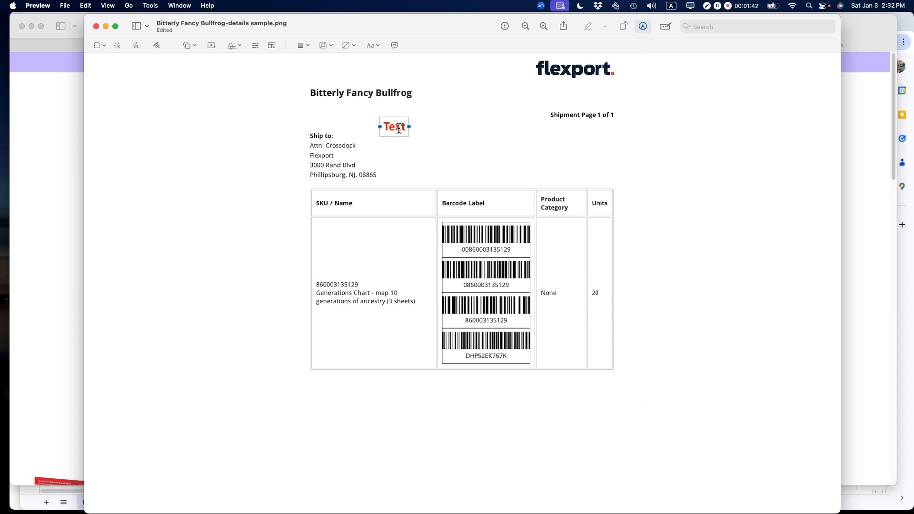
Step: Replace the text box's placeholder with "This is the wrong address"
double_click(394, 127)
type("This is the wro")
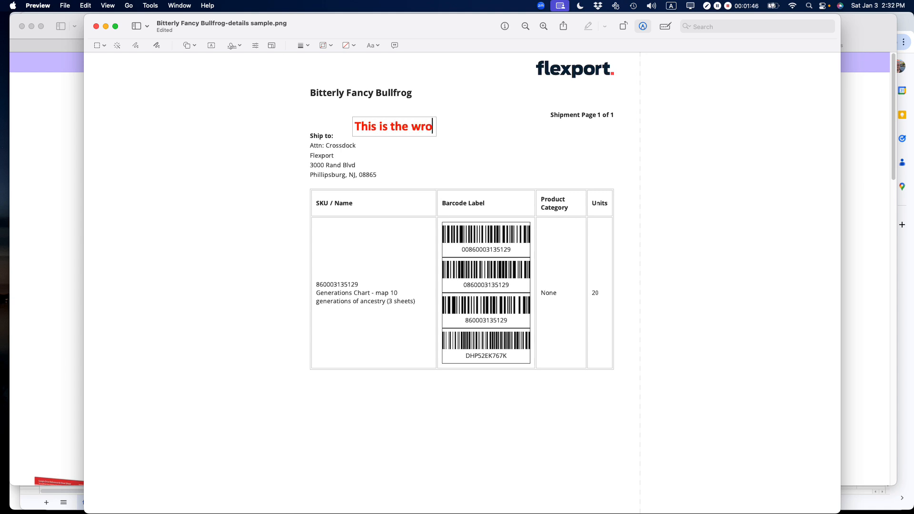
type("ng addres")
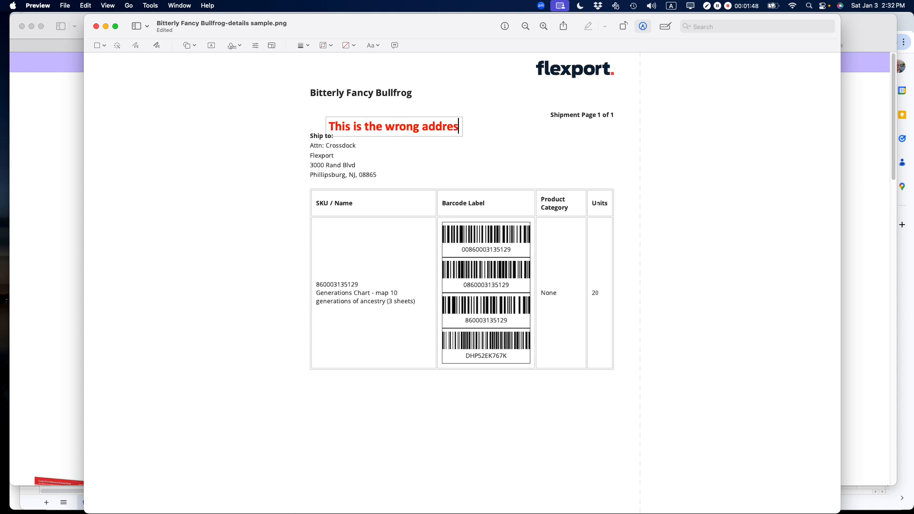
type("s")
Step: Break the red note into two lines before "wrong" and move it into the blank area between the Ship to block and the page number
left_click(366, 118)
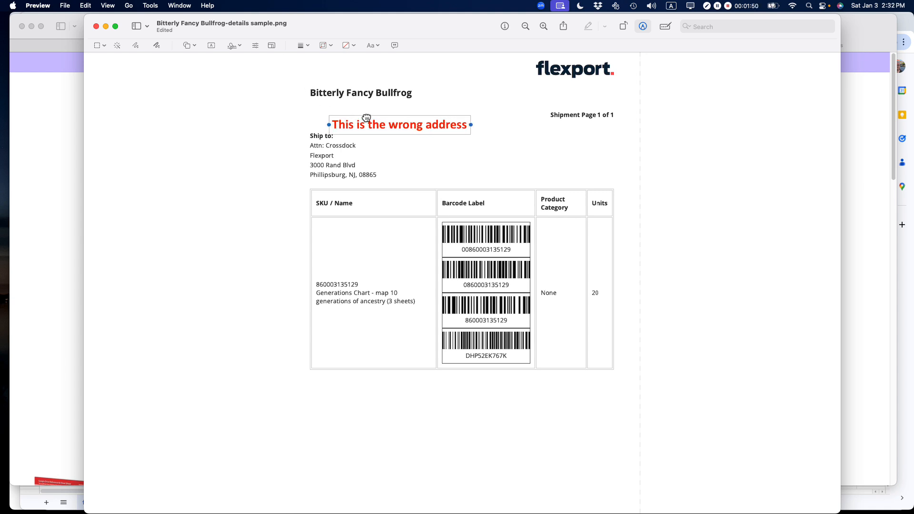
left_click_drag(366, 117, 403, 111)
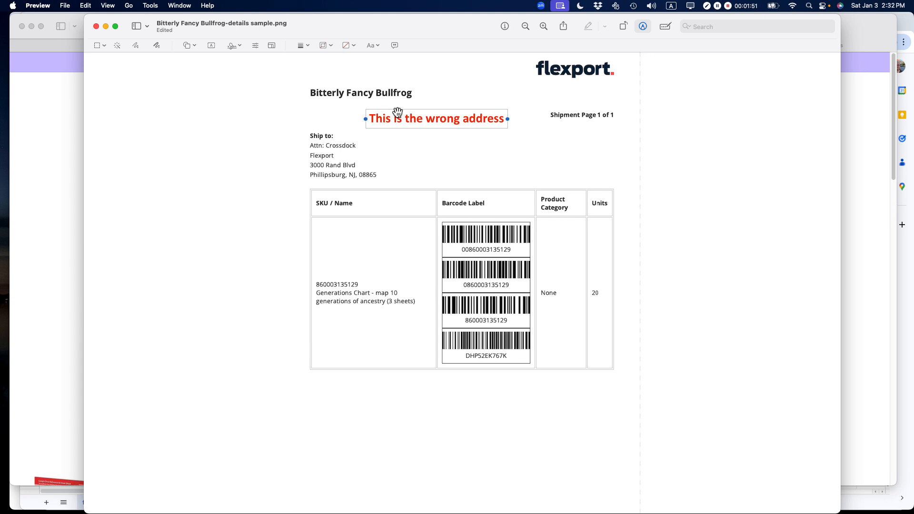
left_click(426, 121)
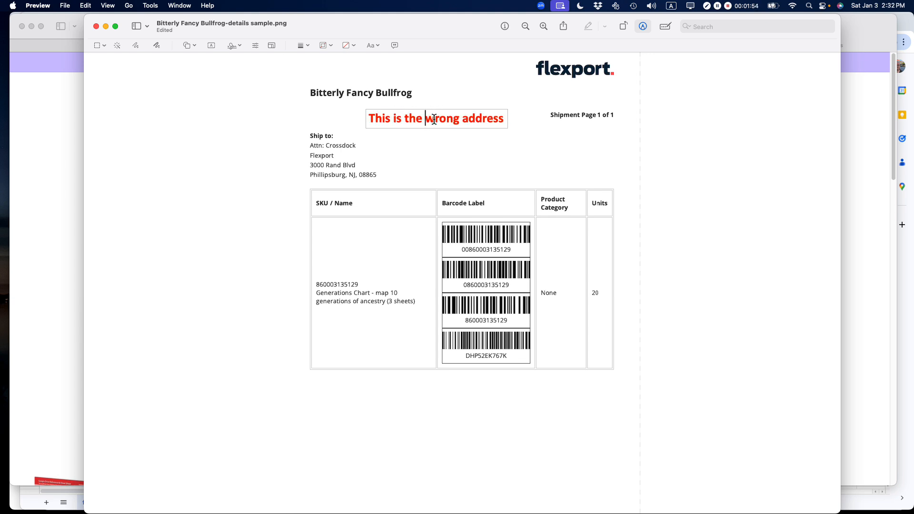
key("Return")
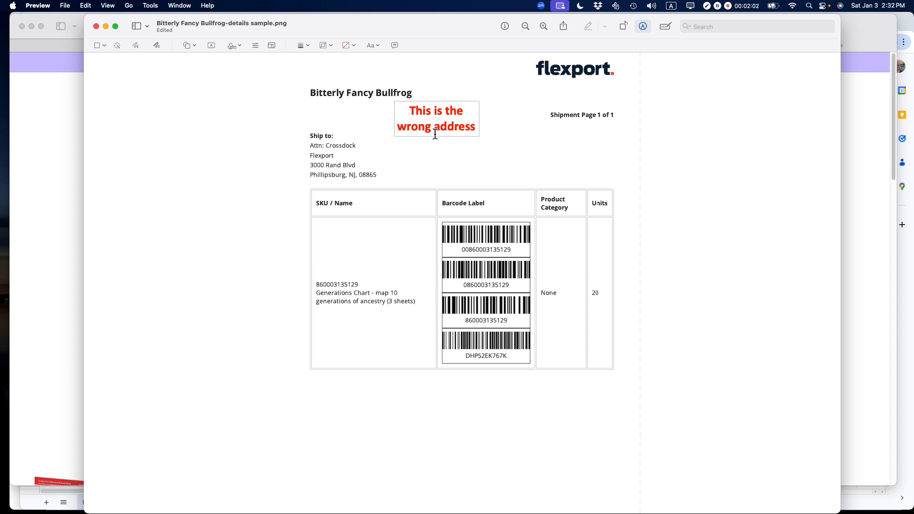
mouse_move(435, 137)
left_mouse_down()
mouse_move(428, 148)
mouse_move(443, 135)
mouse_move(460, 141)
mouse_move(451, 141)
left_mouse_up()
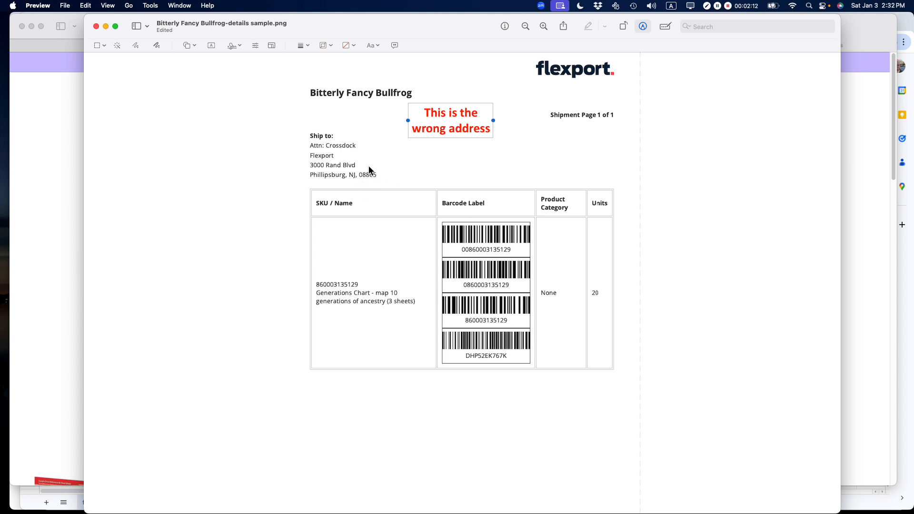
Step: Add an oval shape, move it around the Ship to address block and shrink it slightly to fit
left_click(390, 159)
left_click(195, 46)
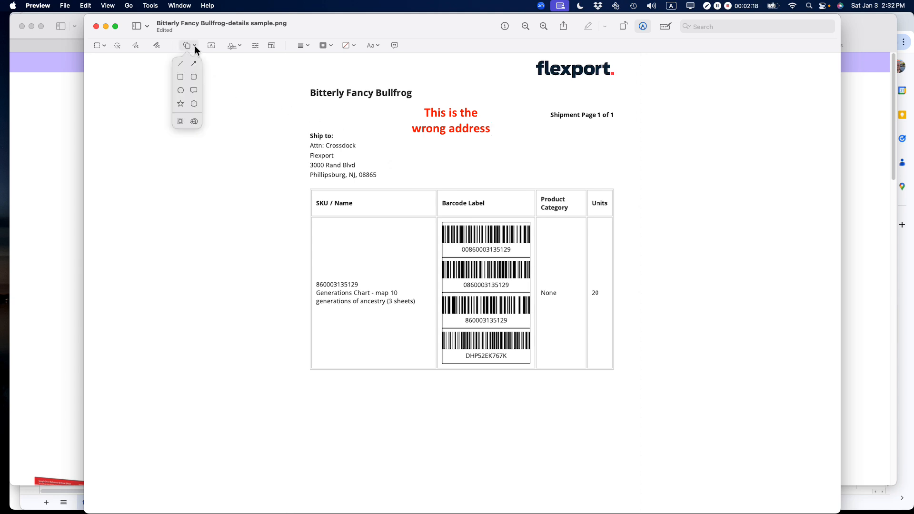
left_click(180, 90)
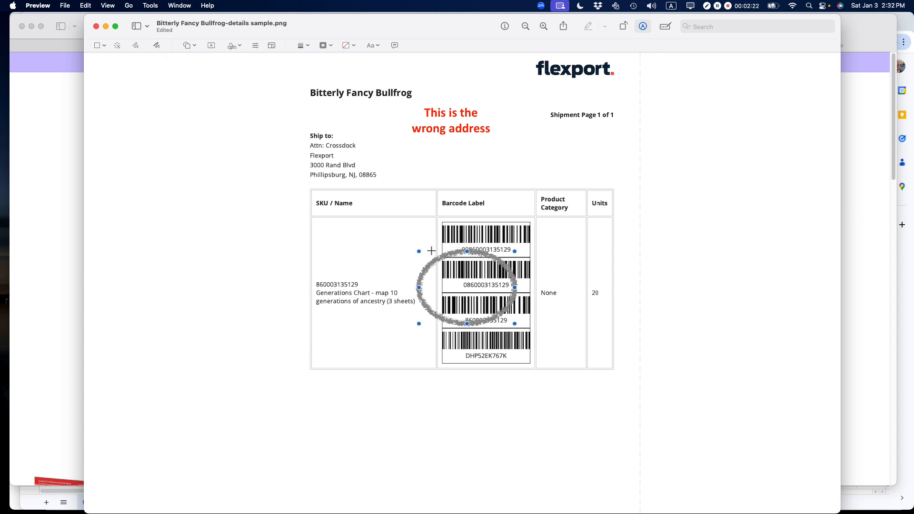
left_click_drag(444, 259, 319, 128)
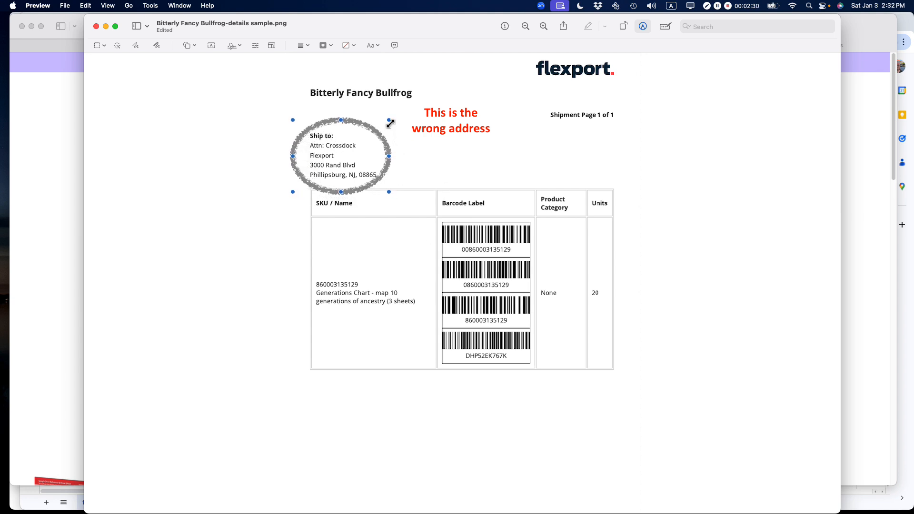
left_click_drag(389, 120, 381, 124)
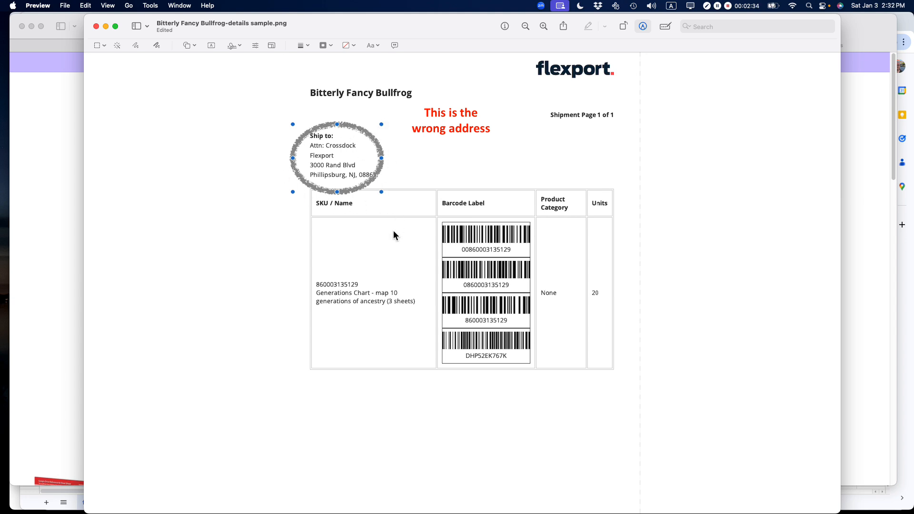
Step: Restyle the oval with the third-thickest line, a smooth solid stroke and a red border
left_click(308, 46)
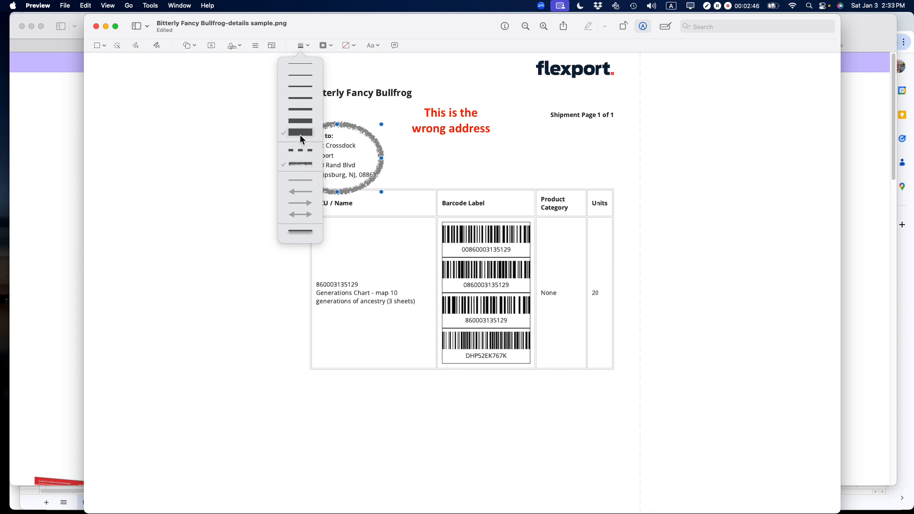
left_click(298, 110)
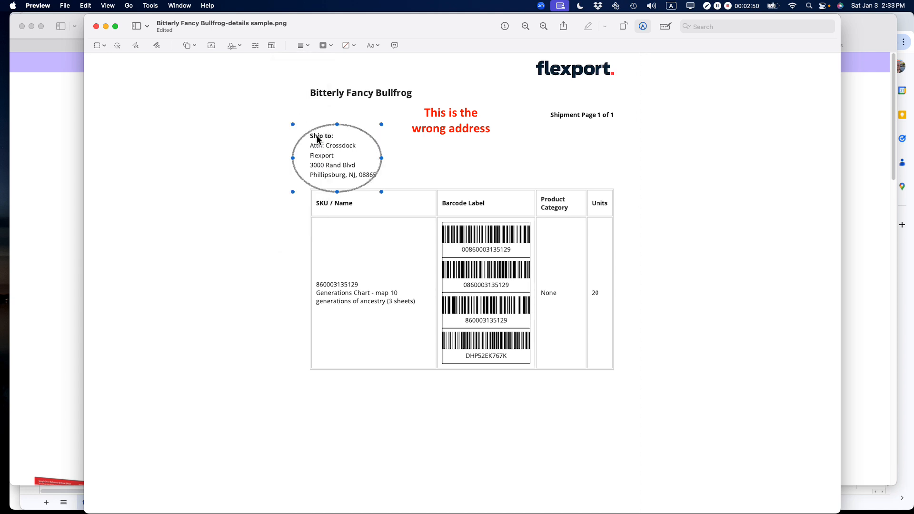
left_click(304, 46)
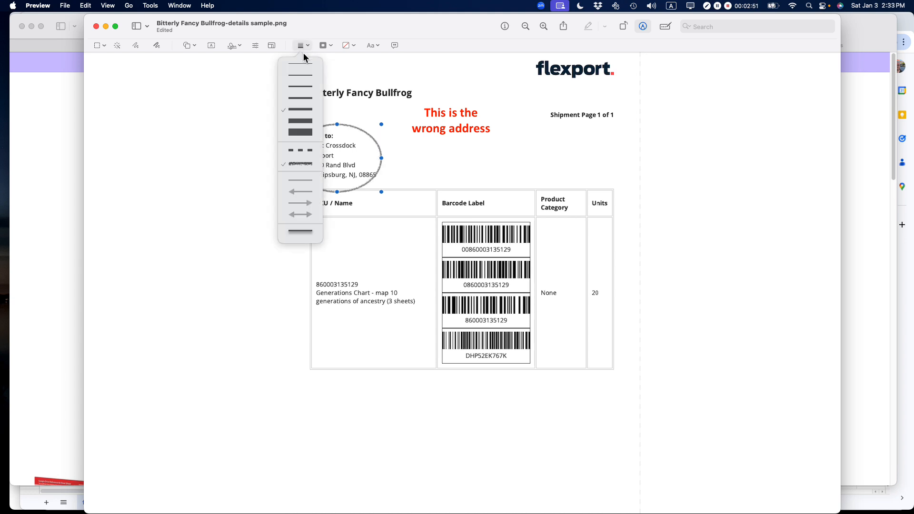
left_click(304, 165)
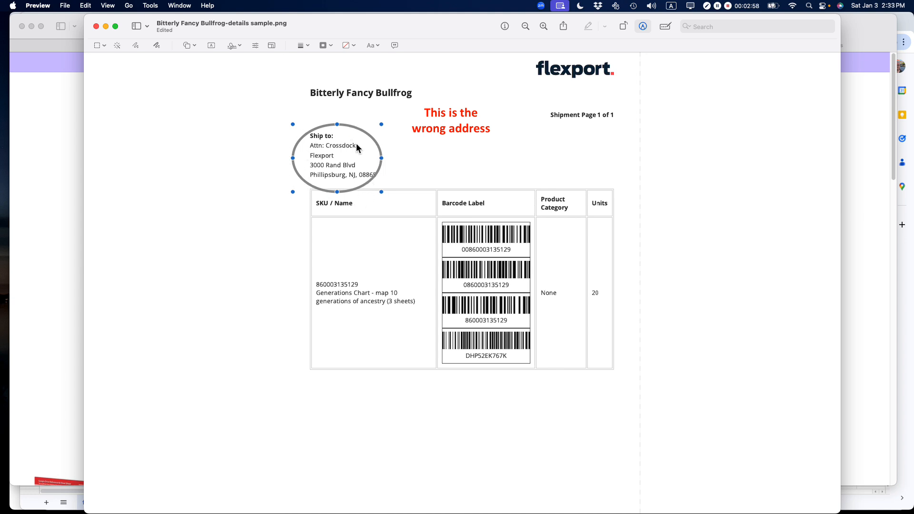
left_click(330, 46)
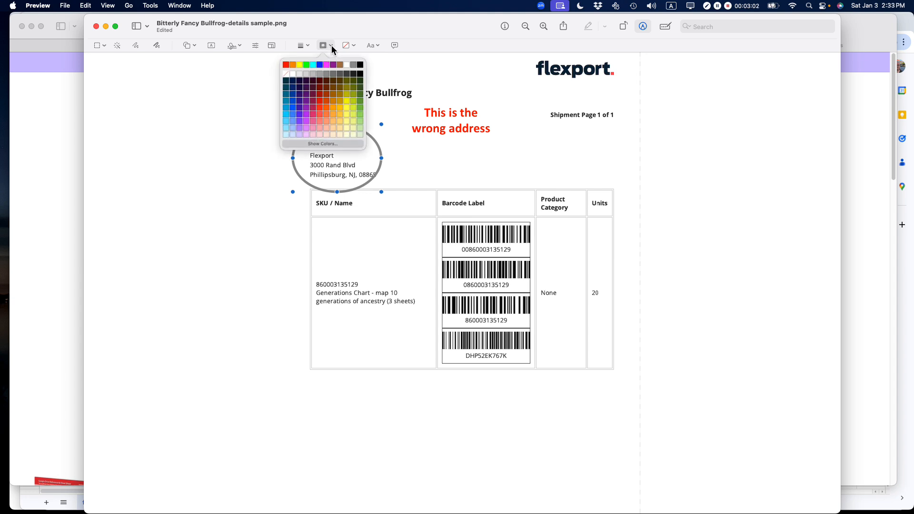
left_click(287, 65)
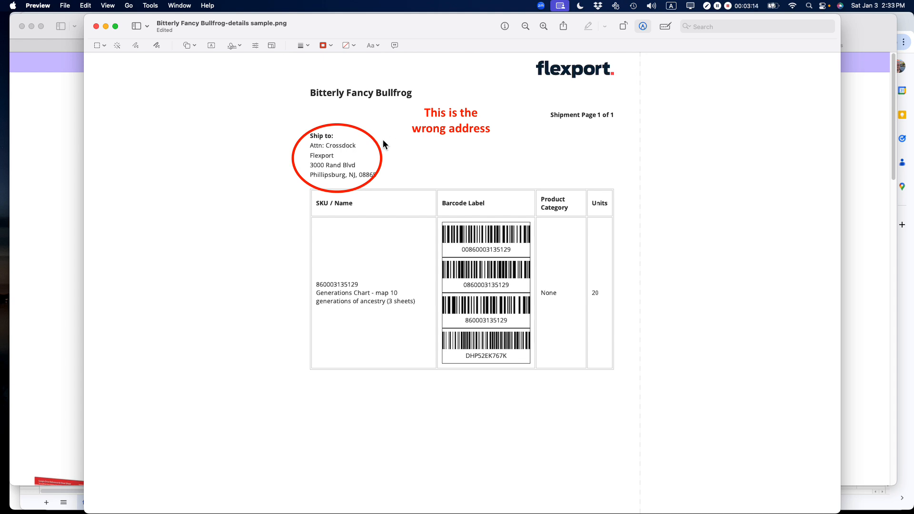
Step: Shift the red note slightly up and to the right, then add an arrow and place its left end below the note
left_click_drag(449, 130, 475, 126)
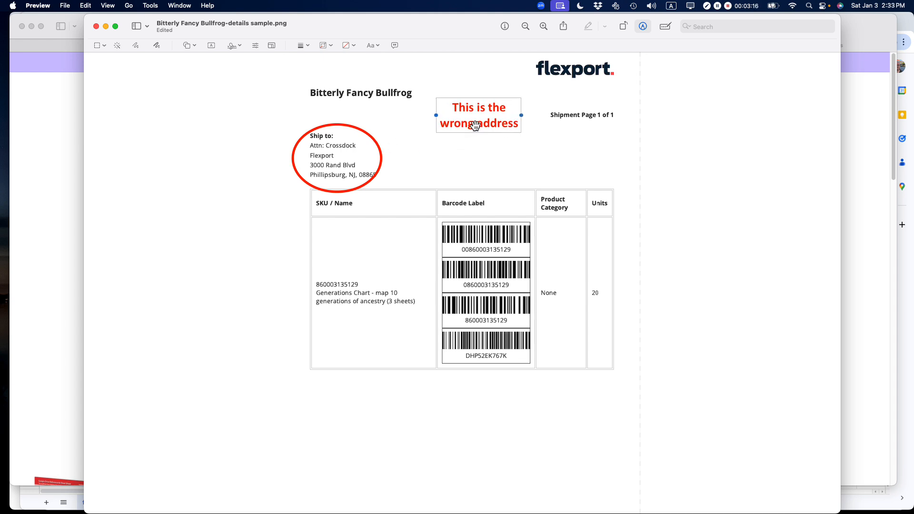
left_click(194, 46)
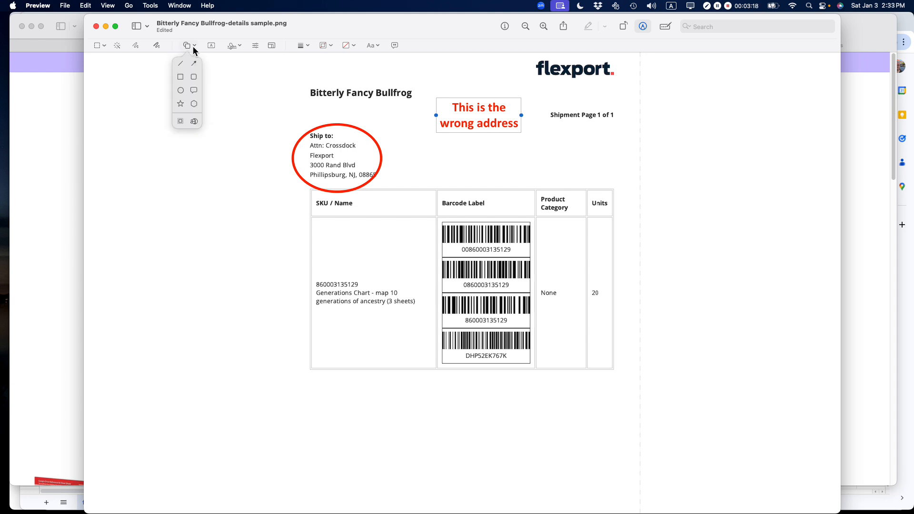
left_click(194, 63)
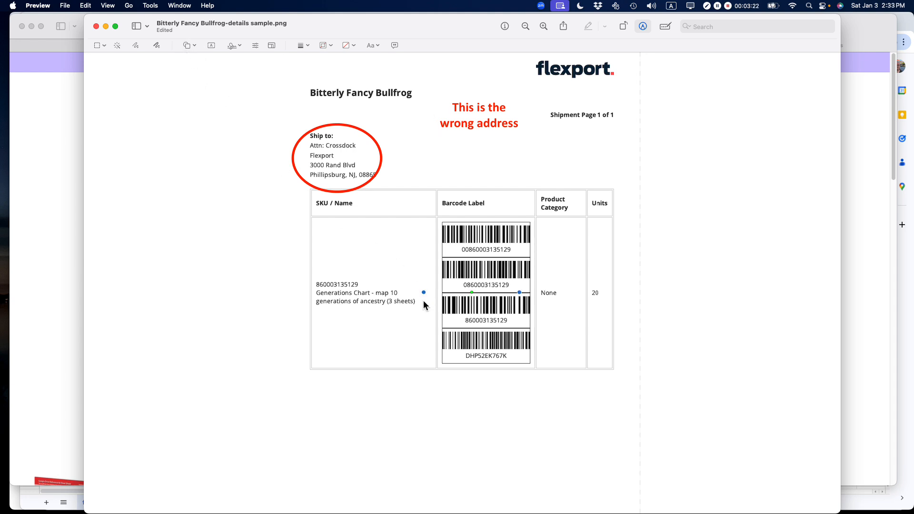
left_click_drag(424, 292, 432, 154)
Step: Set the arrow's border color to black
left_click(330, 44)
left_click(327, 44)
left_click(328, 45)
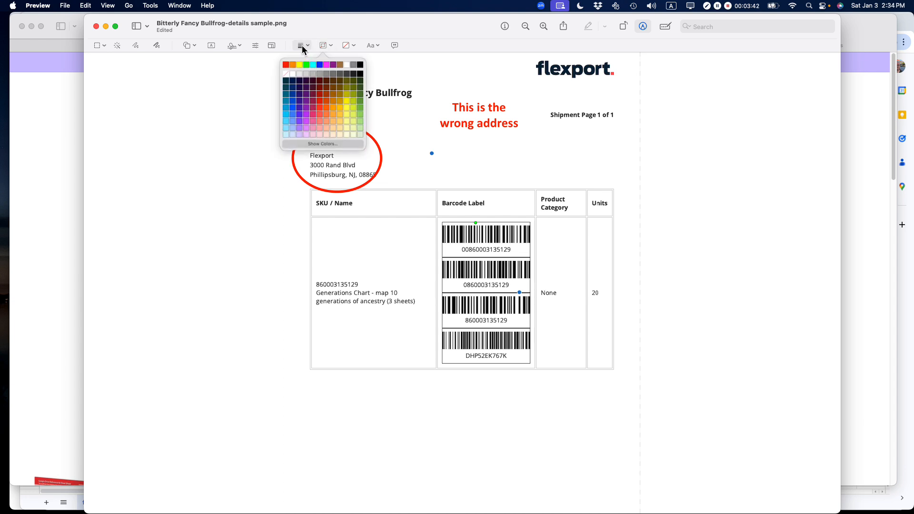
left_click(332, 46)
left_click(332, 46)
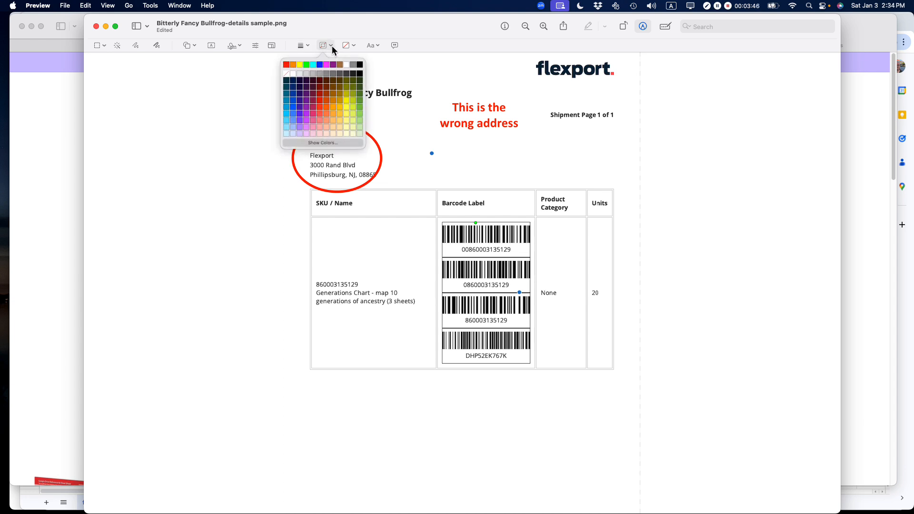
left_click(360, 64)
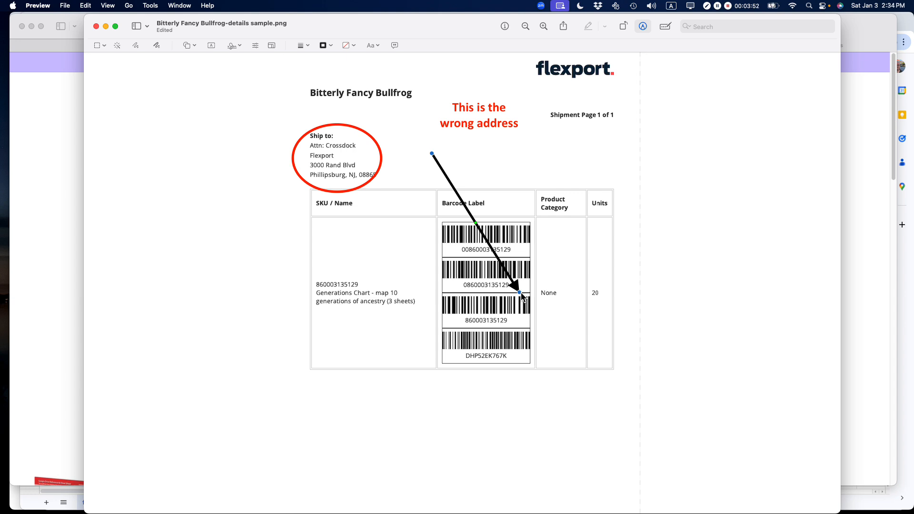
Step: Start the arrow just below the red note, point its head at the right edge of the oval, and color it red
mouse_move(451, 186)
left_mouse_down()
mouse_move(482, 172)
mouse_move(484, 180)
mouse_move(482, 173)
left_mouse_up()
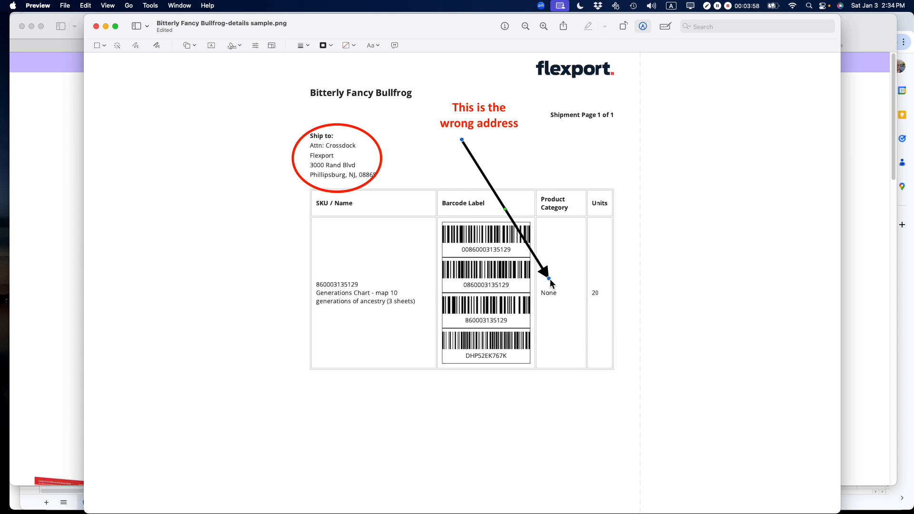
left_click_drag(550, 279, 389, 164)
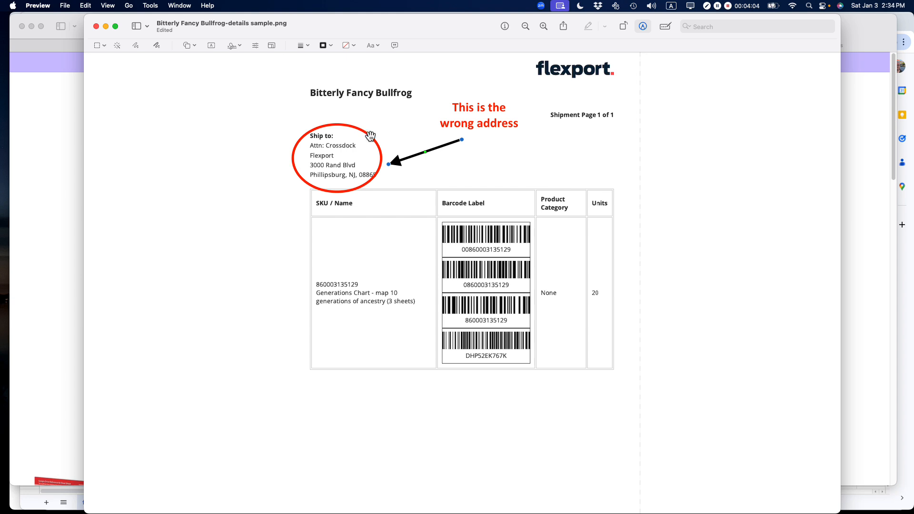
left_click(331, 44)
left_click(286, 64)
left_click(194, 46)
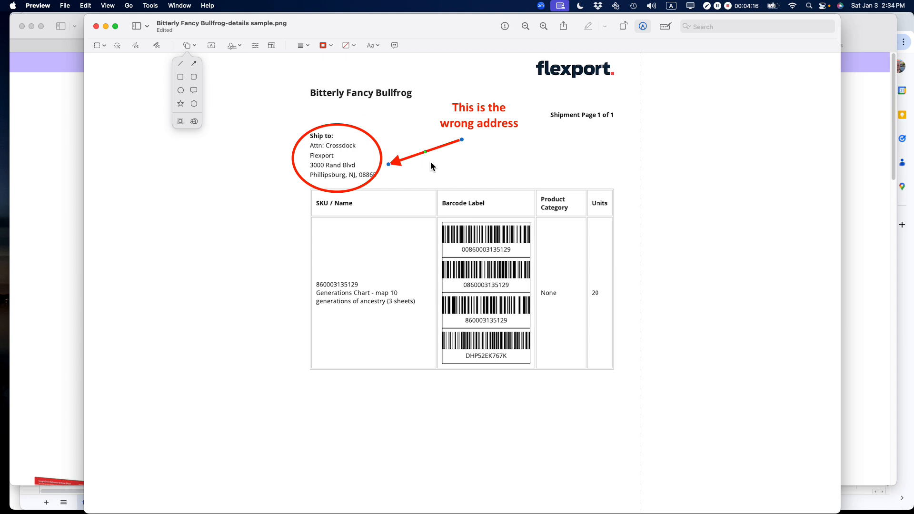
Step: Nudge the arrow slightly upward and move the red note down and right, beside the arrow's tail, leaving nothing selected
left_click_drag(421, 158, 416, 155)
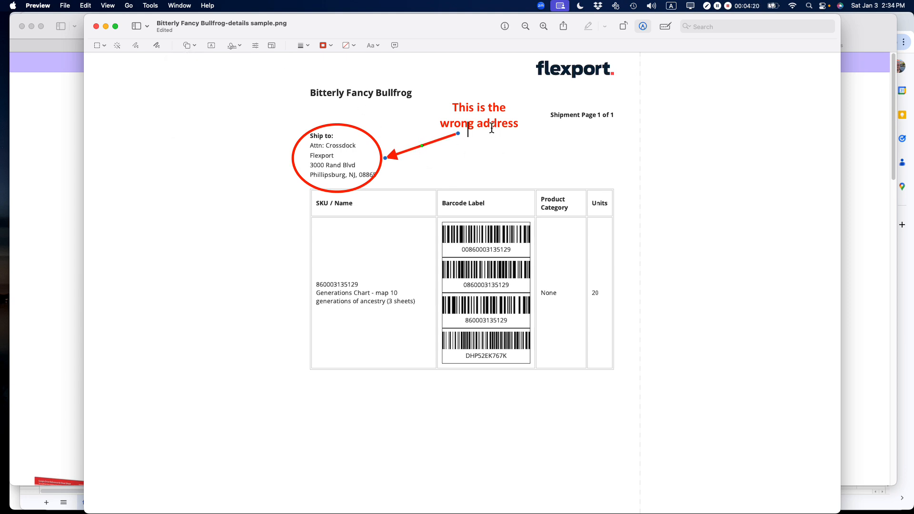
left_click_drag(494, 129, 523, 130)
left_click(579, 159)
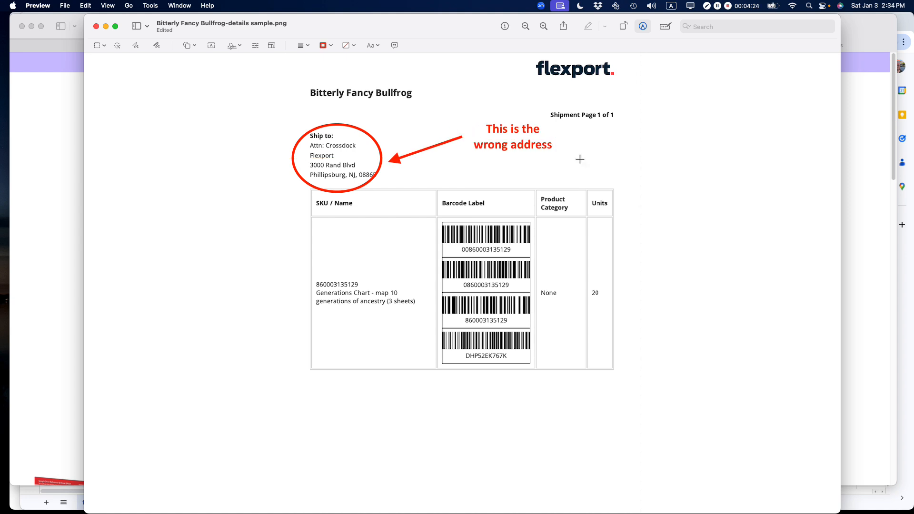